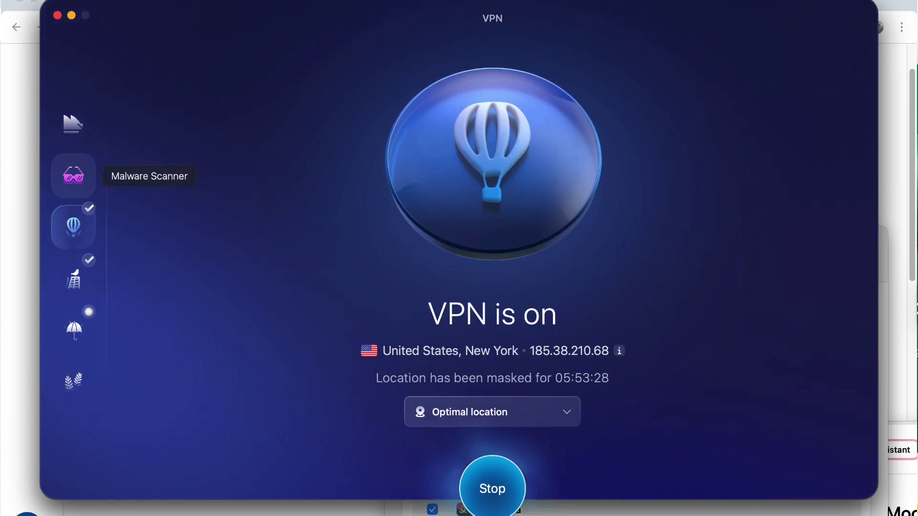
Leave the active VPN screen for Malware Scanner, then go to the Mac protection dashboard.
click(67, 177)
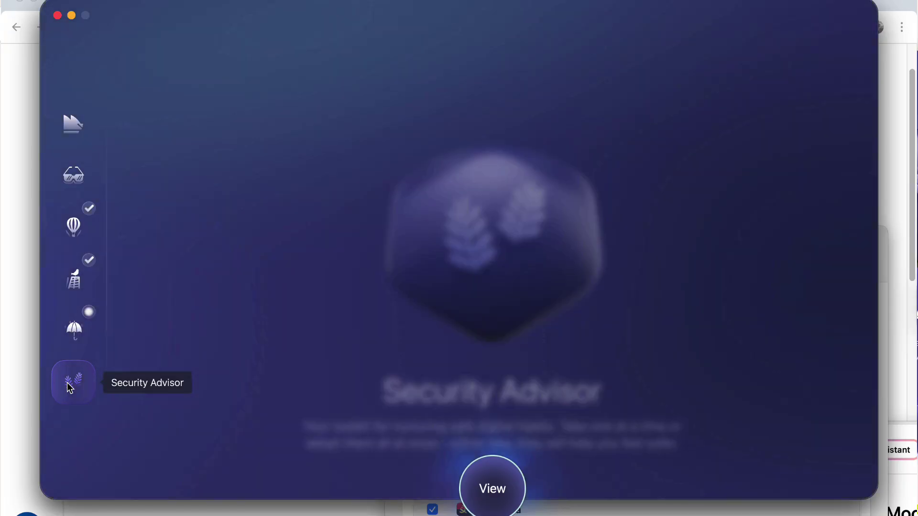
click(492, 490)
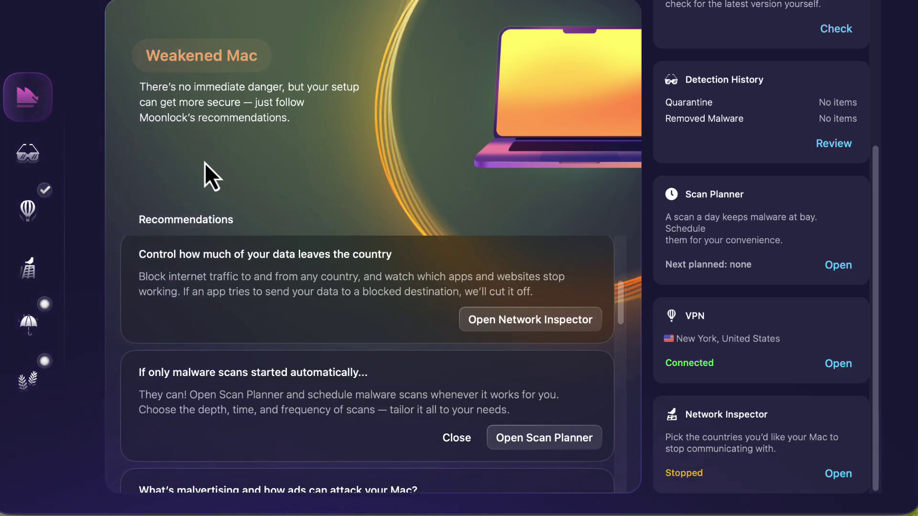
scroll(760, 219, up, 5)
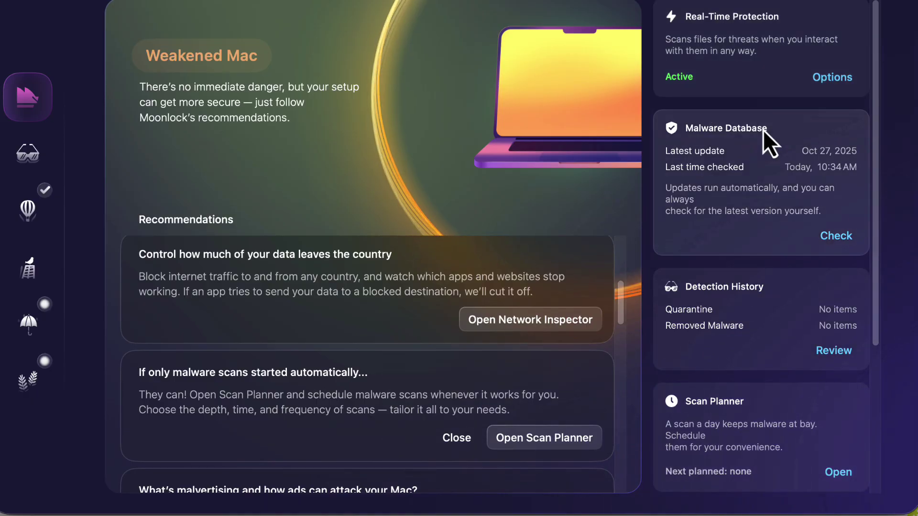
Check for a newer malware database, browse Detection History's quarantine, trusted and removed-malware tabs, then open Network Inspector.
click(831, 236)
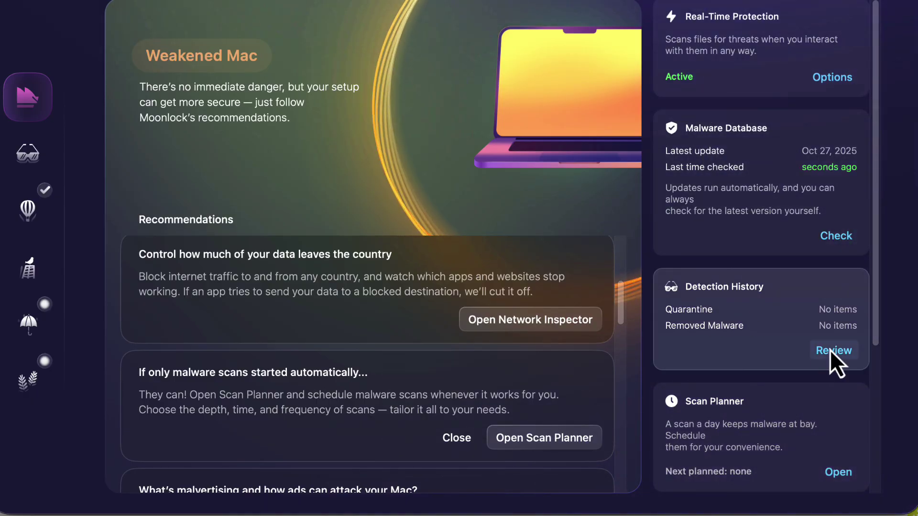
click(829, 350)
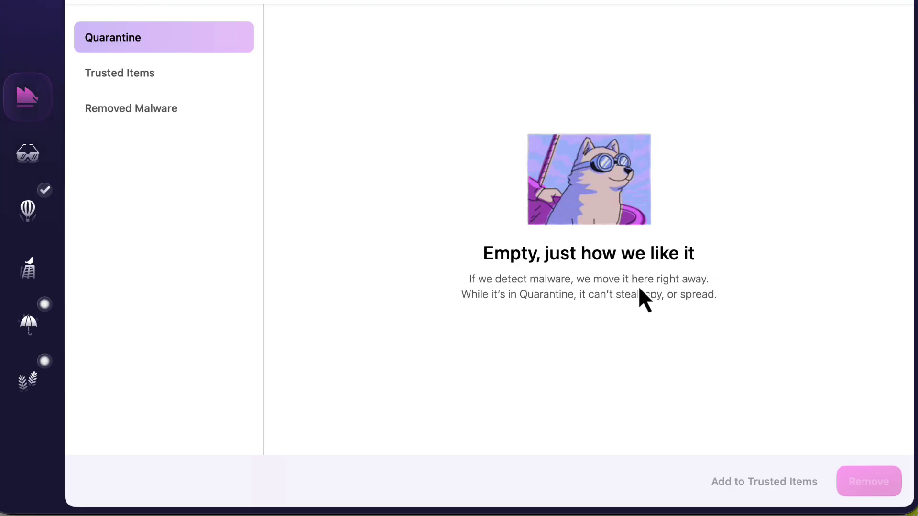
click(174, 92)
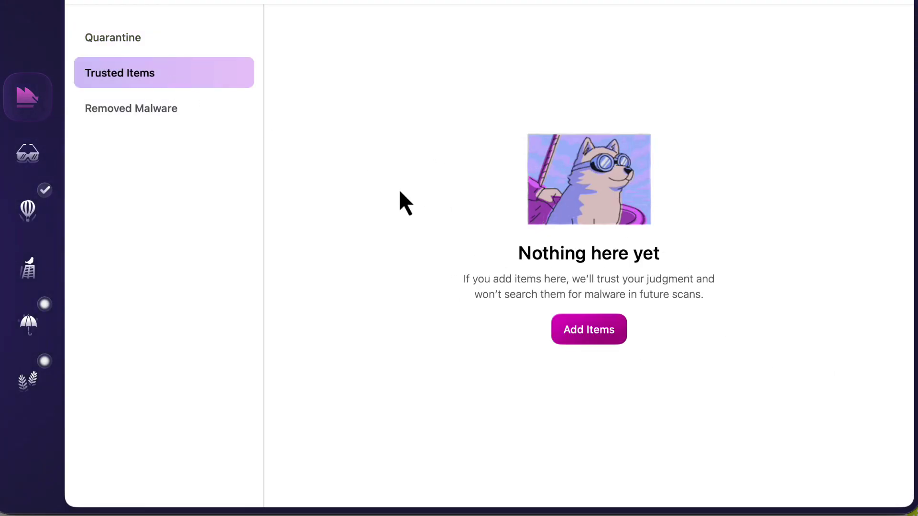
click(191, 108)
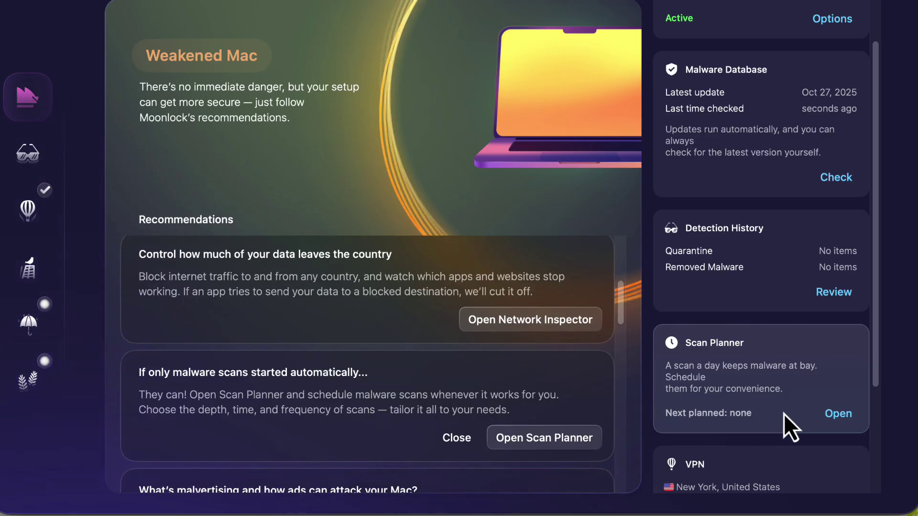
scroll(784, 414, down, 2)
scroll(781, 413, down, 2)
scroll(789, 400, down, 1)
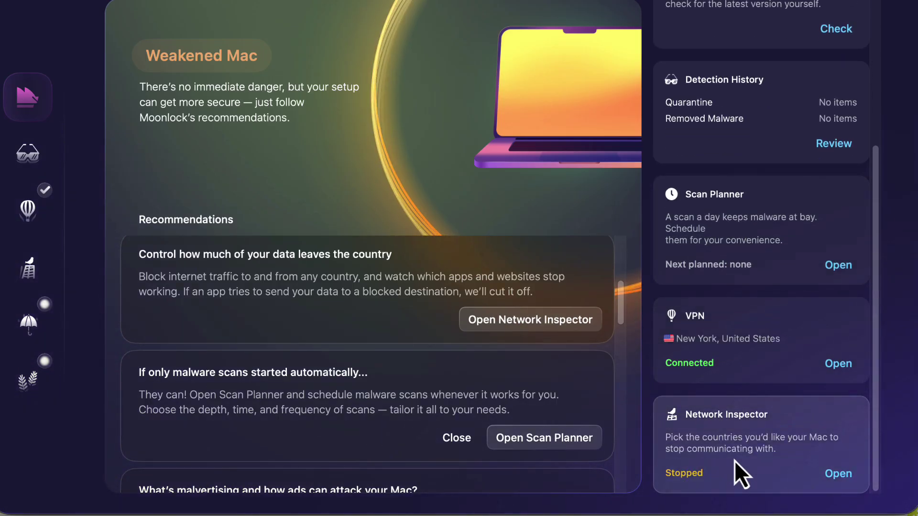
click(542, 324)
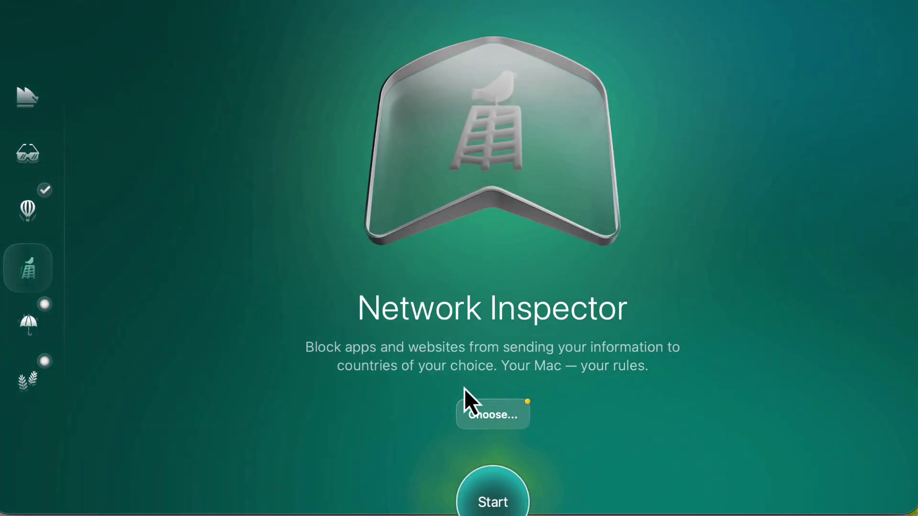
Browse the blocked-countries, VPN location, Malware Scanner and General settings, then show the scanner's scan types.
click(519, 415)
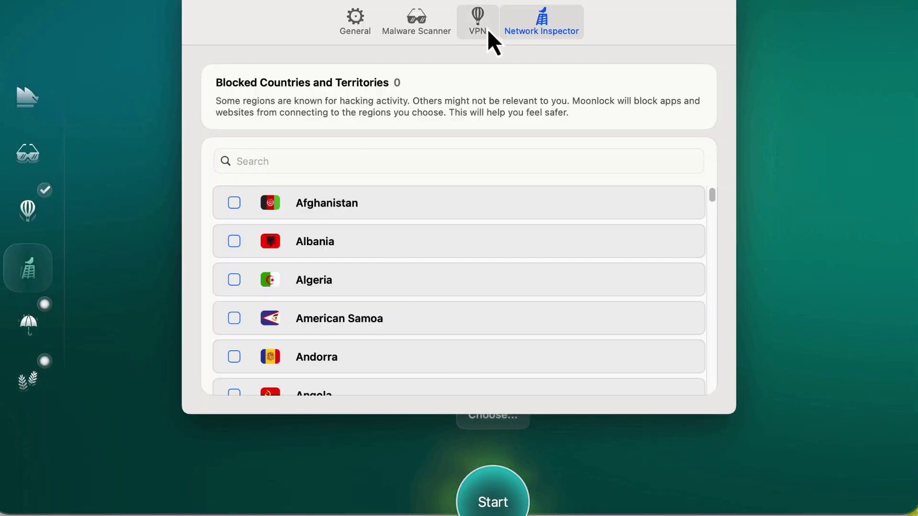
click(480, 24)
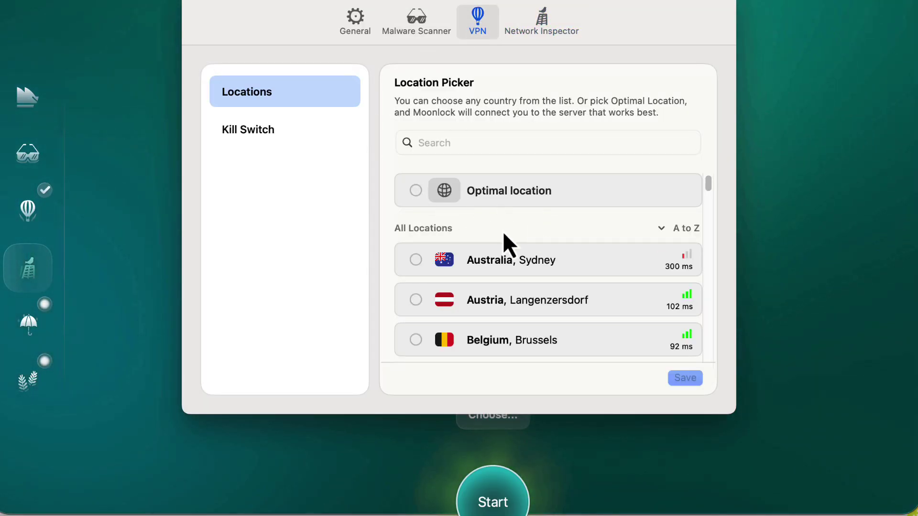
scroll(713, 204, down, 2)
scroll(713, 215, down, 5)
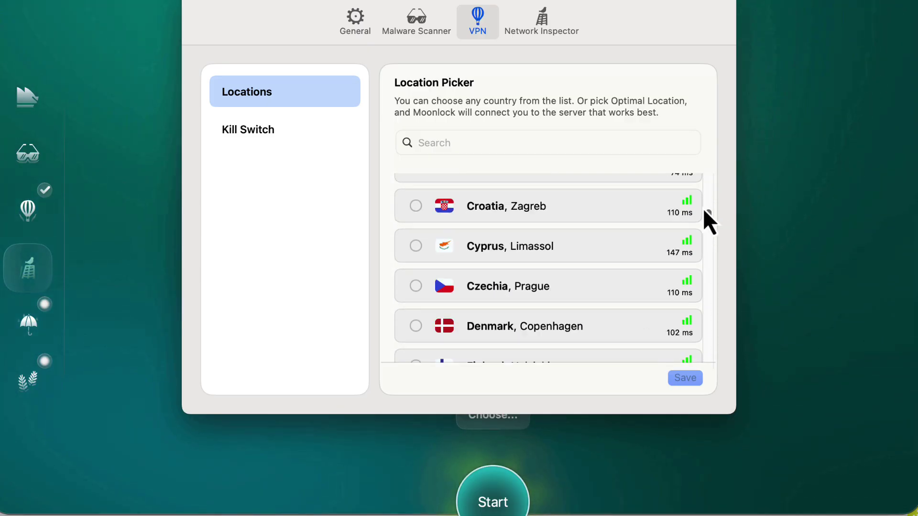
scroll(706, 215, up, 10)
click(416, 22)
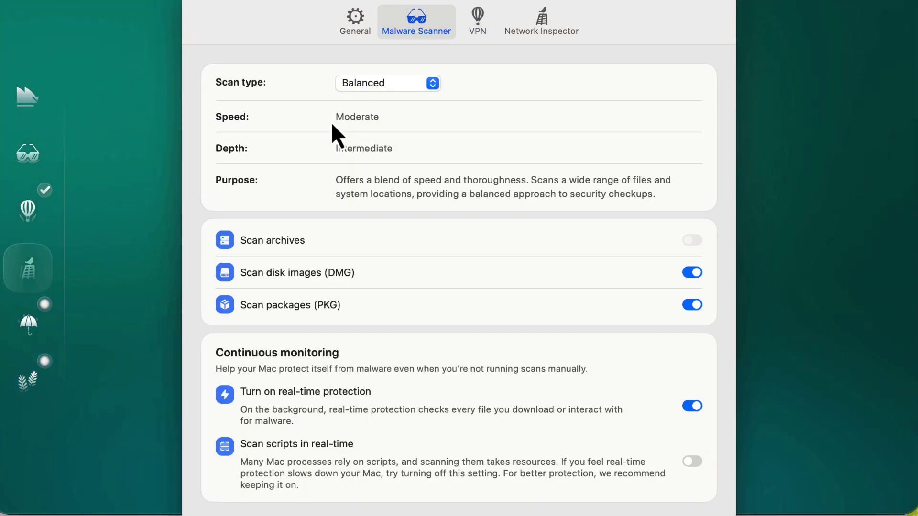
click(357, 23)
click(552, 22)
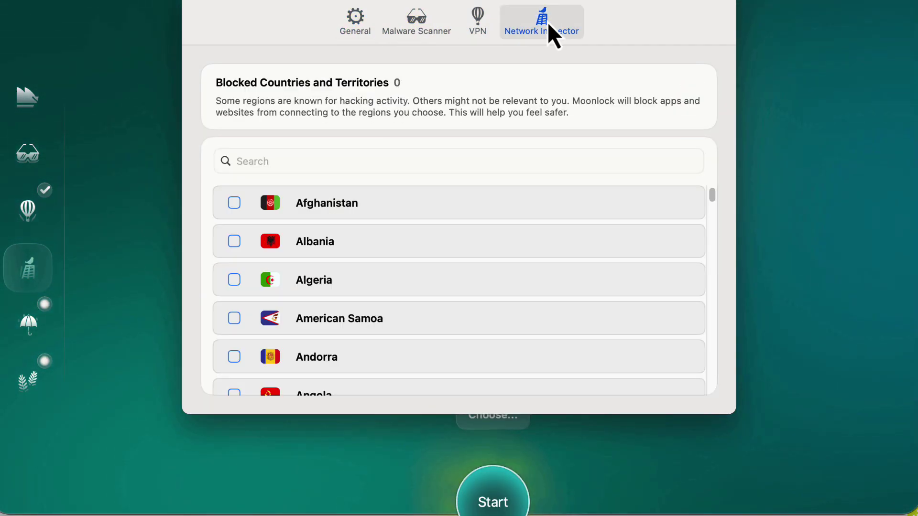
click(40, 153)
click(515, 417)
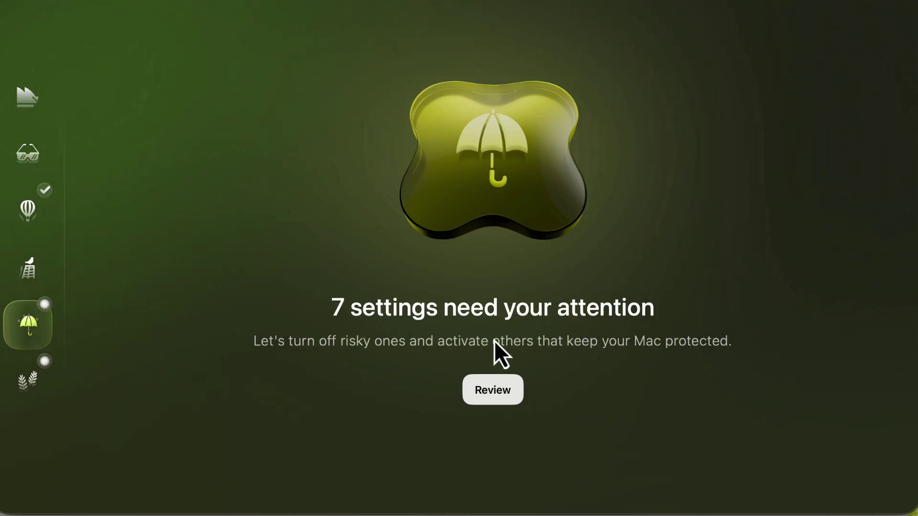
Read the standard-user, settings-password, secure-keyboard, AirPlay Receiver and App Store auto-update guides among settings needing attention.
click(503, 393)
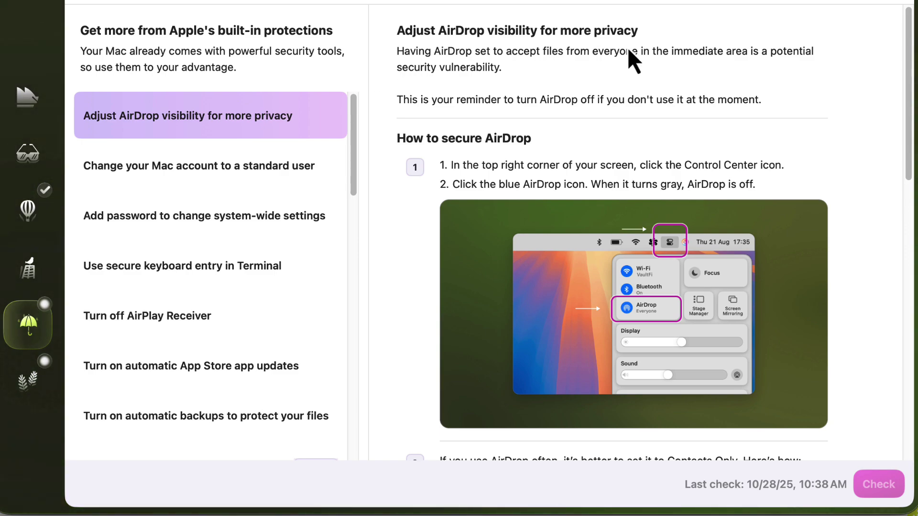
click(253, 163)
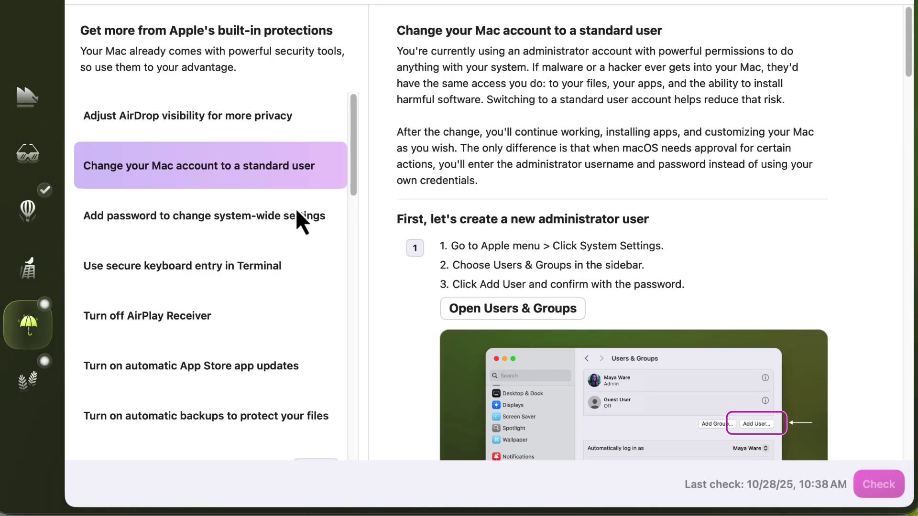
click(270, 219)
click(262, 269)
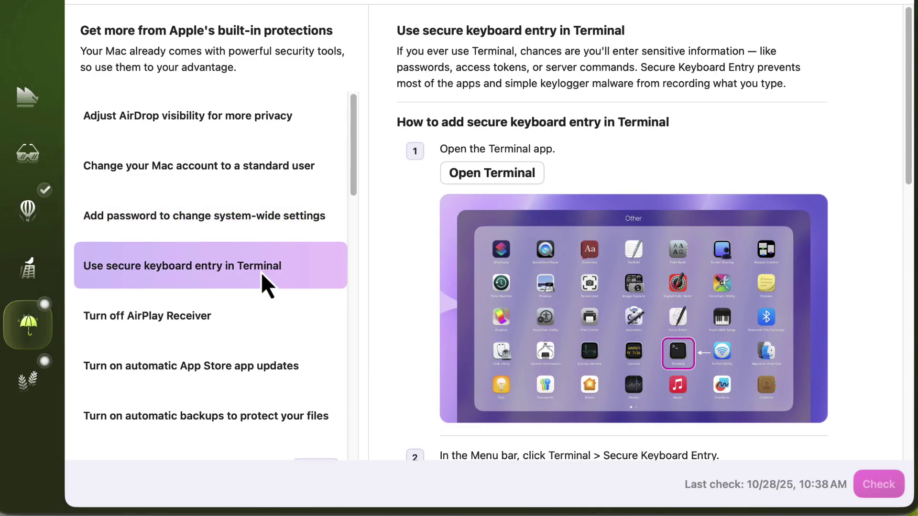
click(262, 333)
click(276, 364)
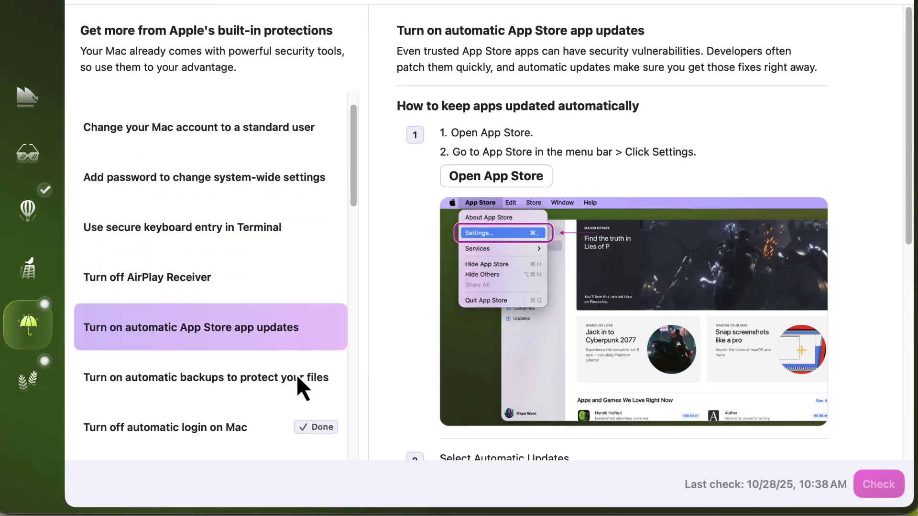
scroll(297, 376, up, 2)
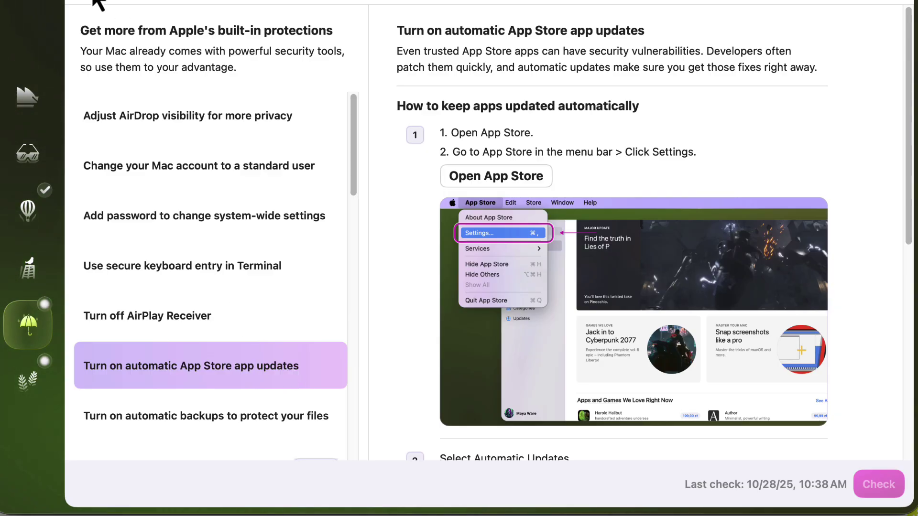
Read the strong passwords, password storage, 2FA, careful-clicking, public Wi-Fi and app-permission tips.
click(27, 380)
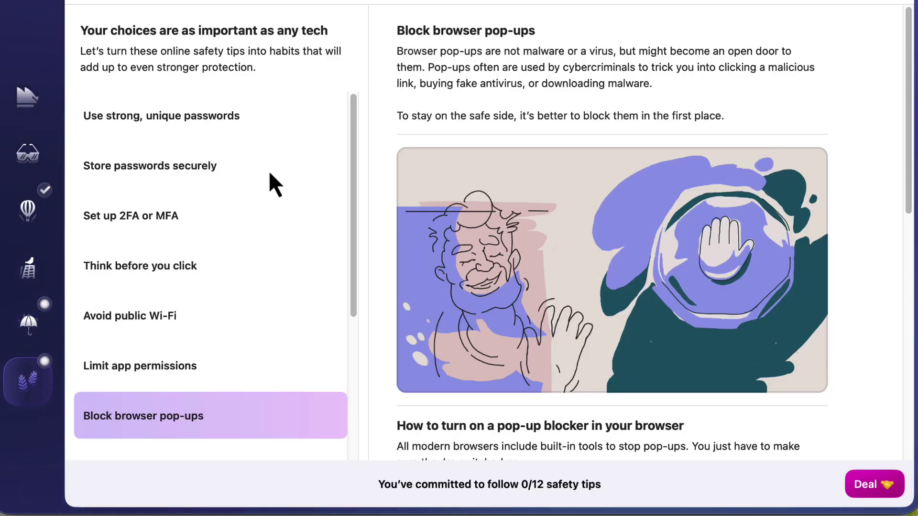
click(189, 118)
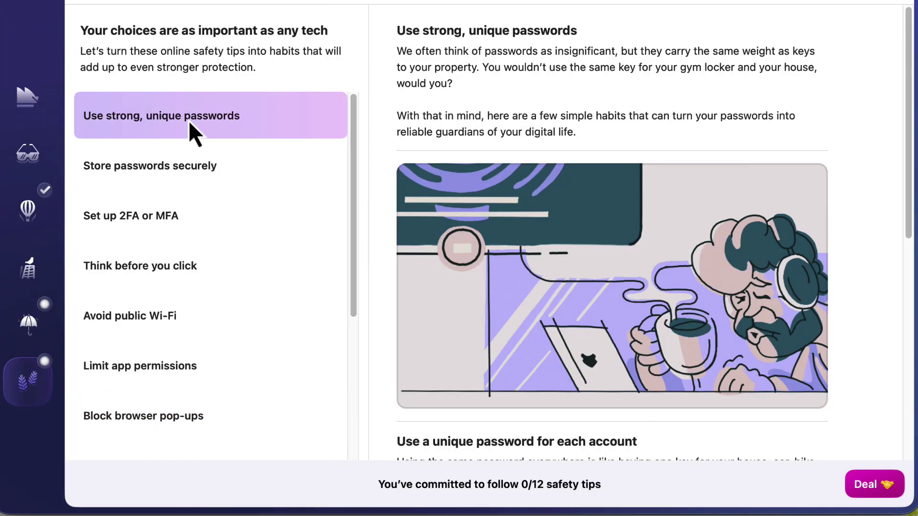
click(205, 167)
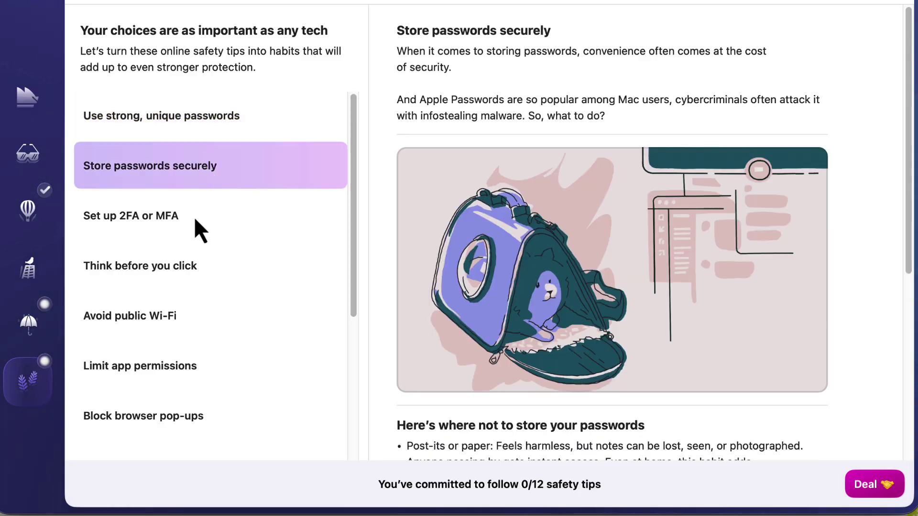
click(249, 217)
click(226, 276)
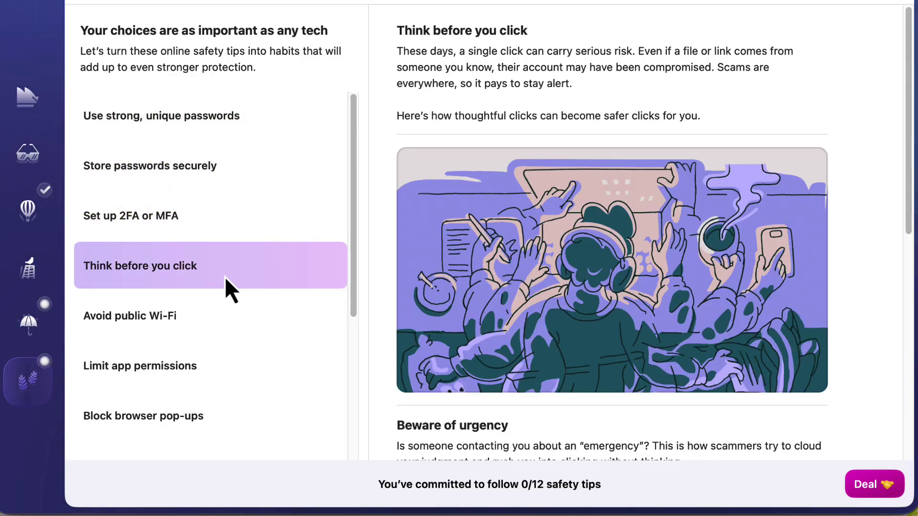
click(209, 327)
scroll(497, 344, down, 5)
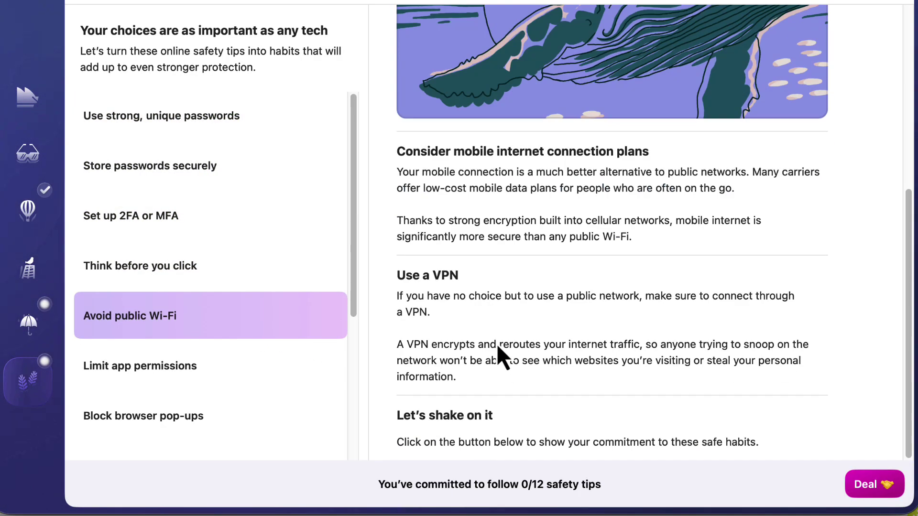
scroll(497, 343, up, 5)
click(224, 370)
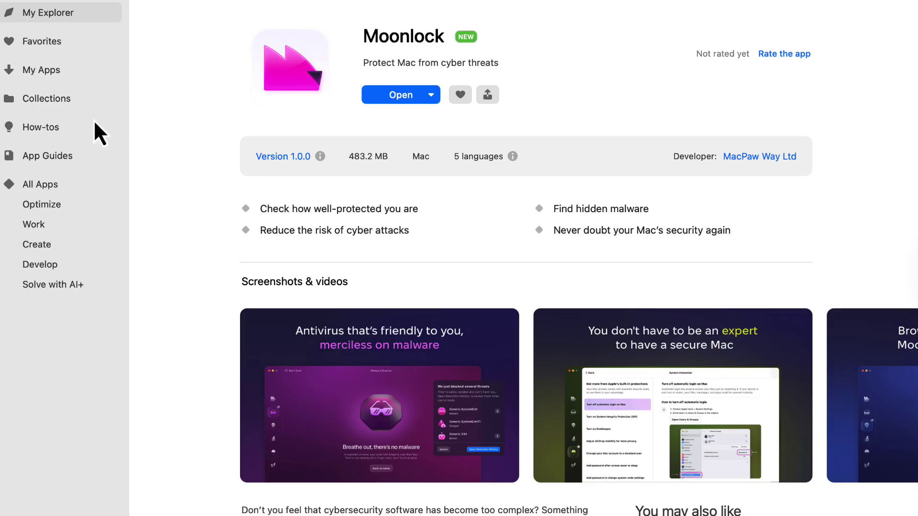
Return from Moonlock's listing to the Setapp home page via My Explorer.
click(61, 18)
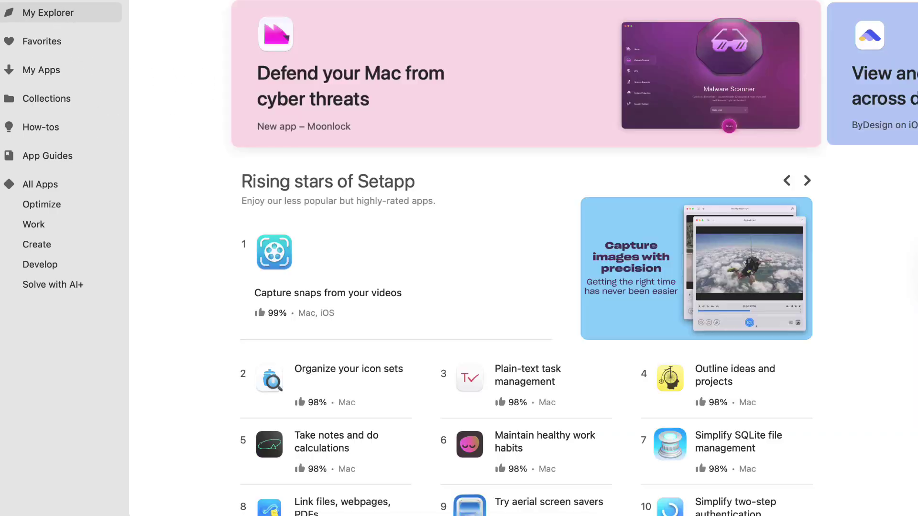
scroll(784, 266, down, 3)
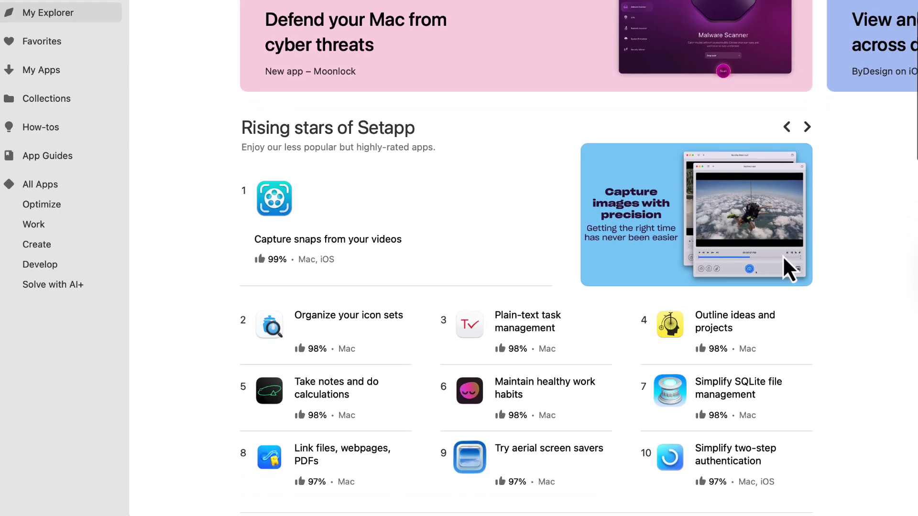
scroll(784, 262, down, 5)
scroll(782, 258, up, 8)
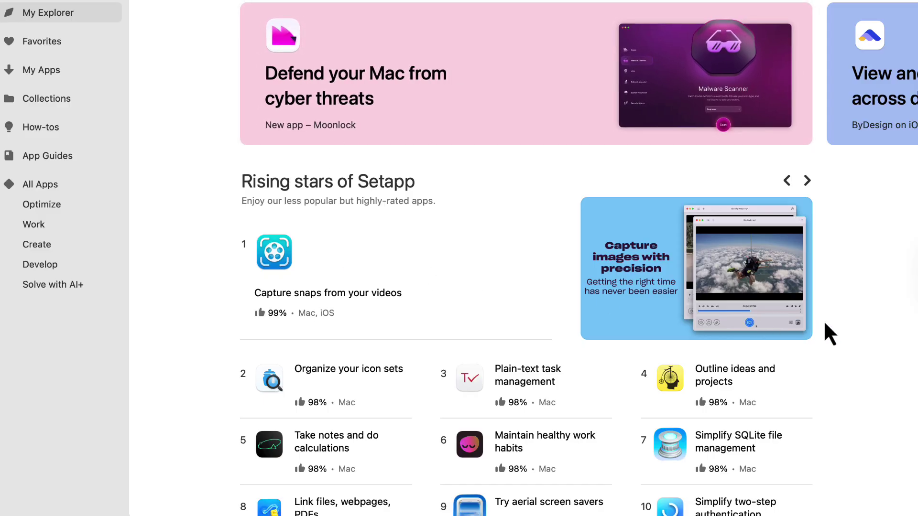
scroll(452, 314, down, 2)
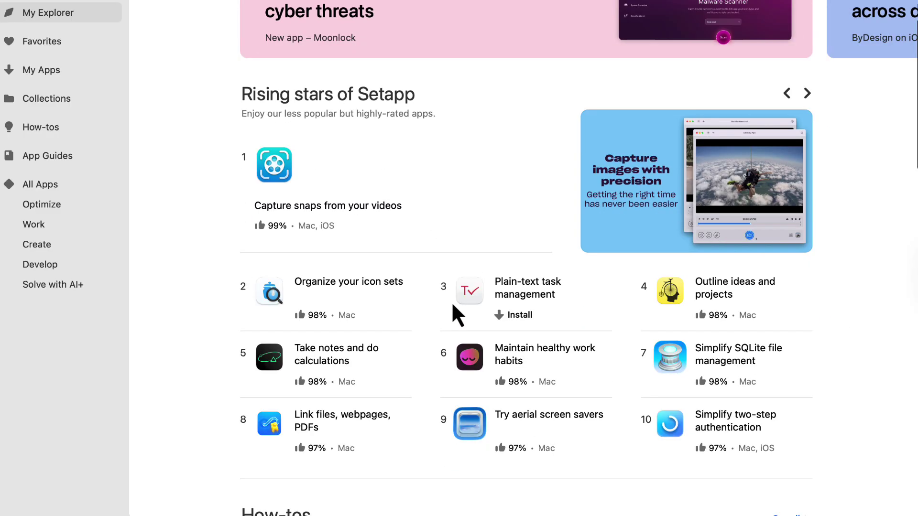
scroll(453, 314, down, 5)
scroll(452, 313, down, 4)
scroll(453, 306, down, 2)
scroll(453, 305, down, 1)
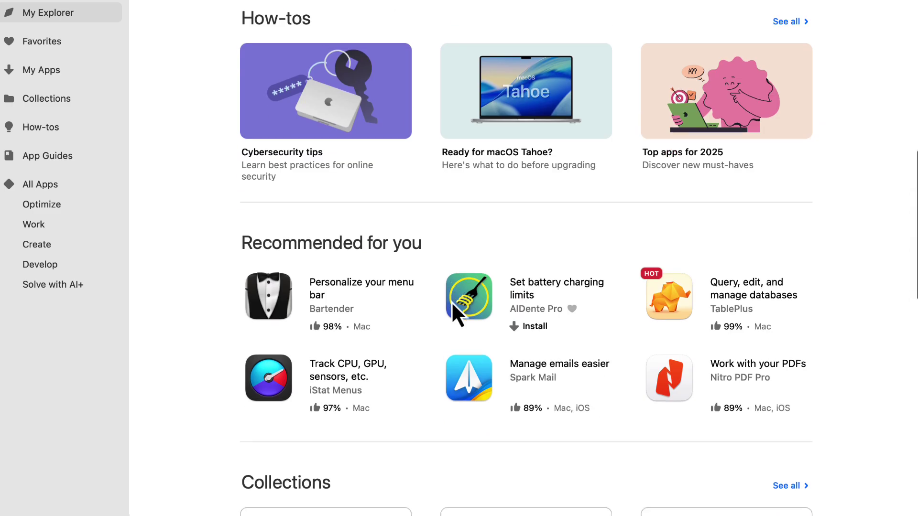
scroll(453, 305, down, 6)
scroll(452, 307, down, 1)
scroll(452, 307, down, 2)
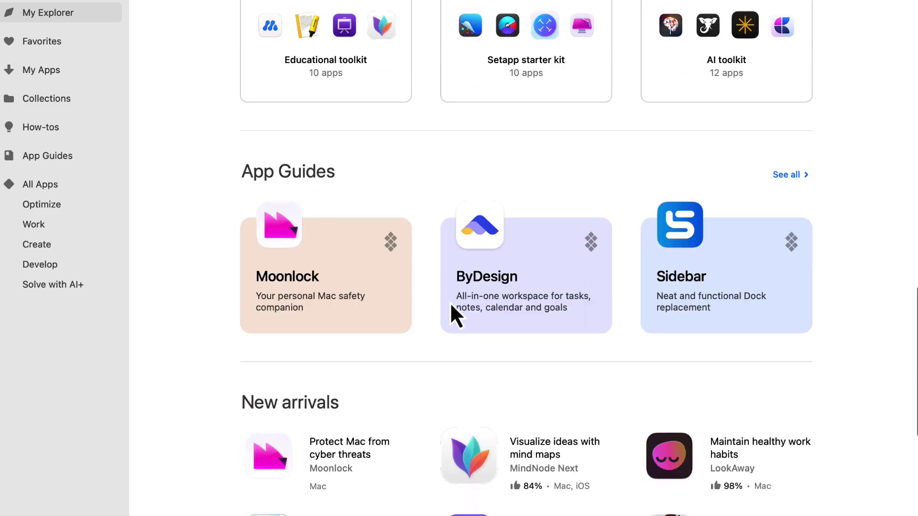
scroll(452, 306, down, 2)
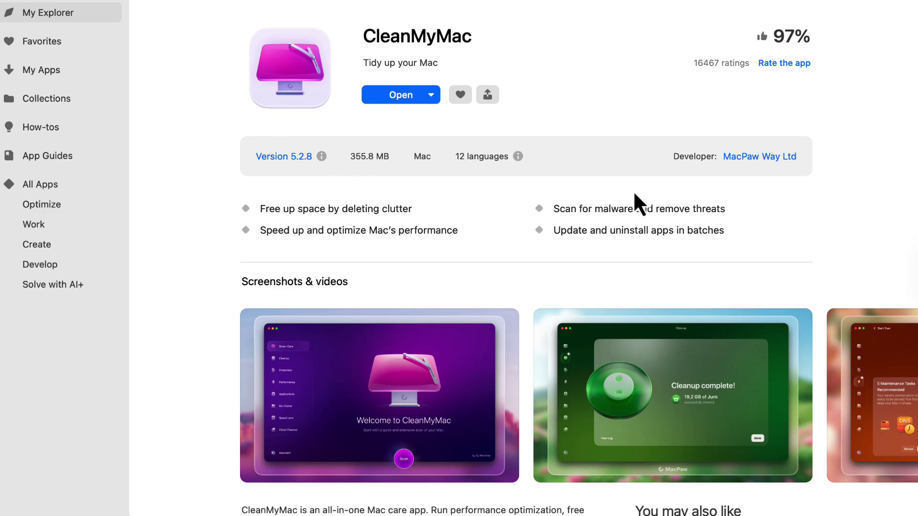
scroll(820, 213, down, 2)
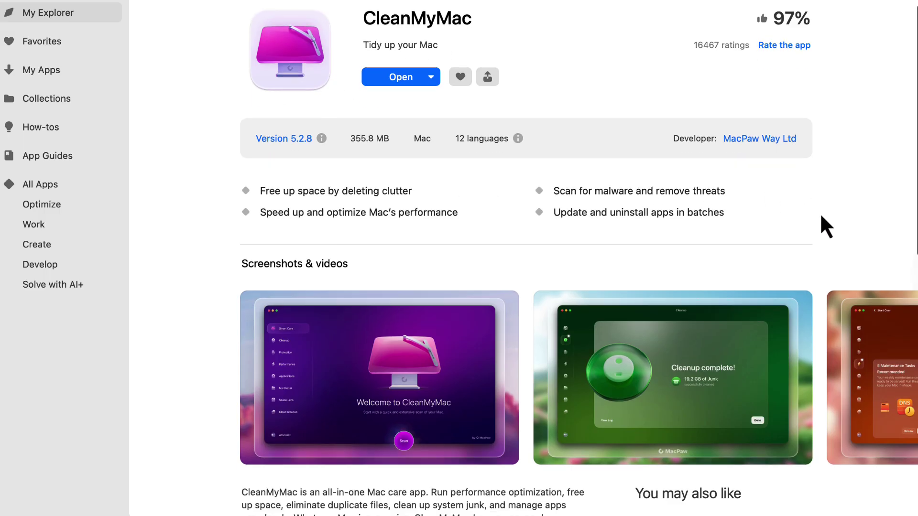
scroll(819, 213, down, 2)
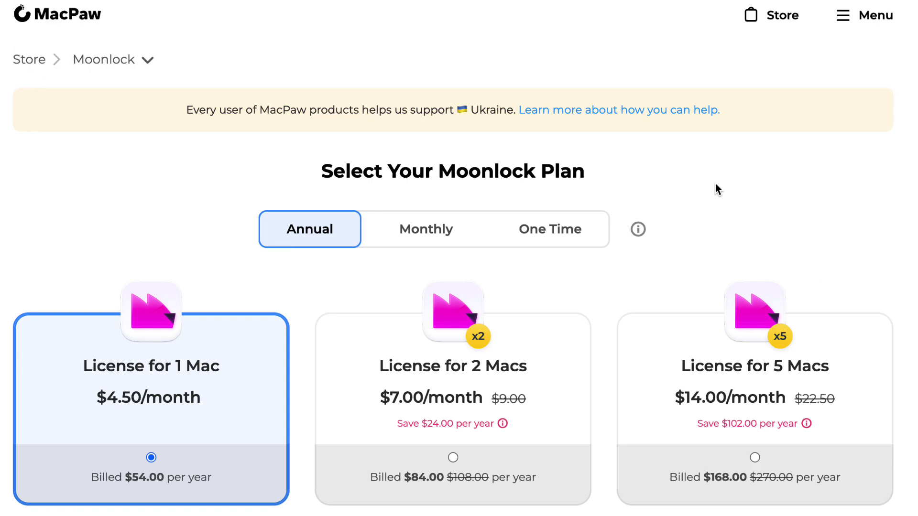
scroll(891, 215, down, 2)
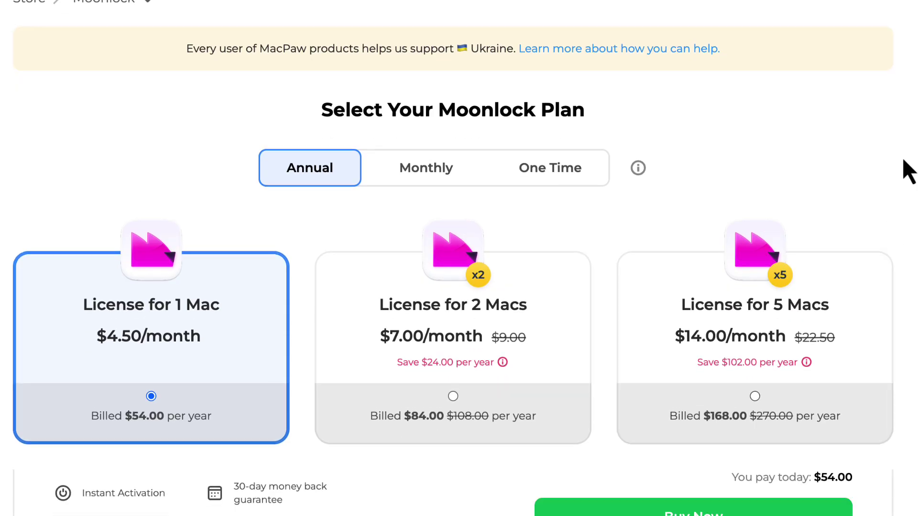
Switch Moonlock pricing to One Time, showing $150, $240 and $480 for 1, 2 or 5 Macs.
click(572, 187)
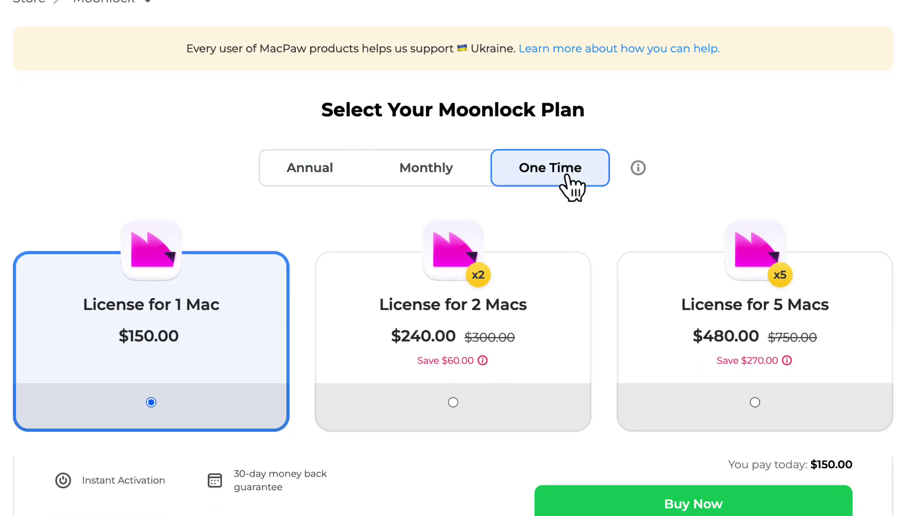